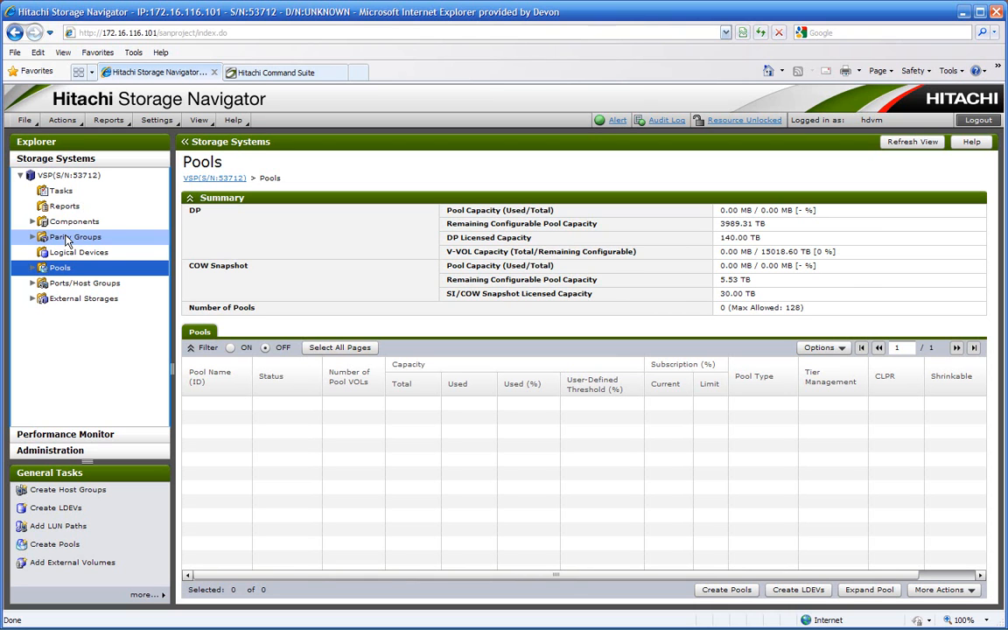
# - Examine the parity groups' LDEV status, RAID levels and drive types, from the SAS and SSD groups to the SATA groups
pyautogui.click(74, 237)
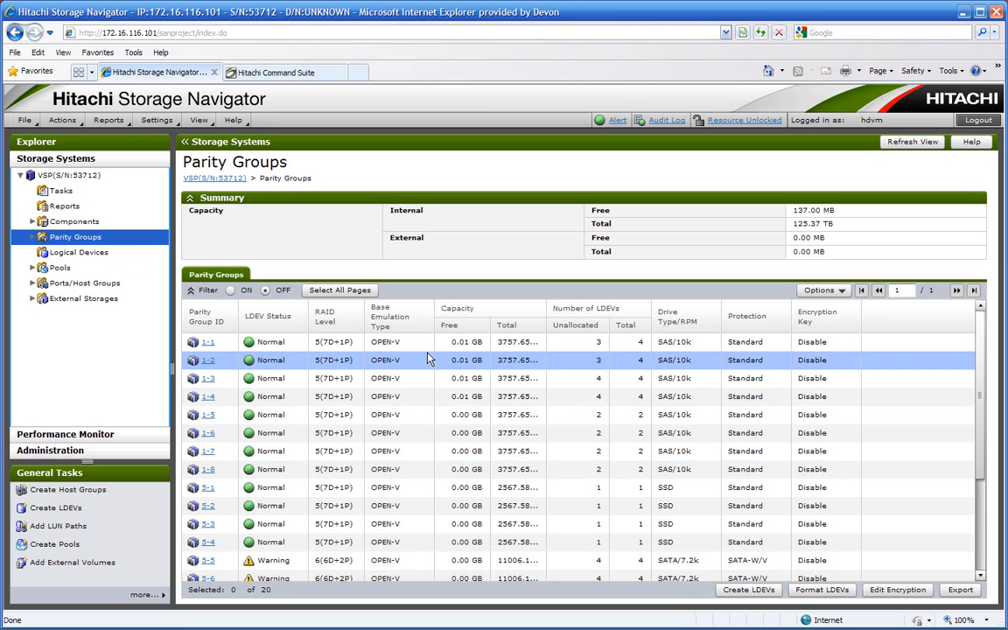
pyautogui.scroll(-3, 420, 454)
pyautogui.click(424, 505)
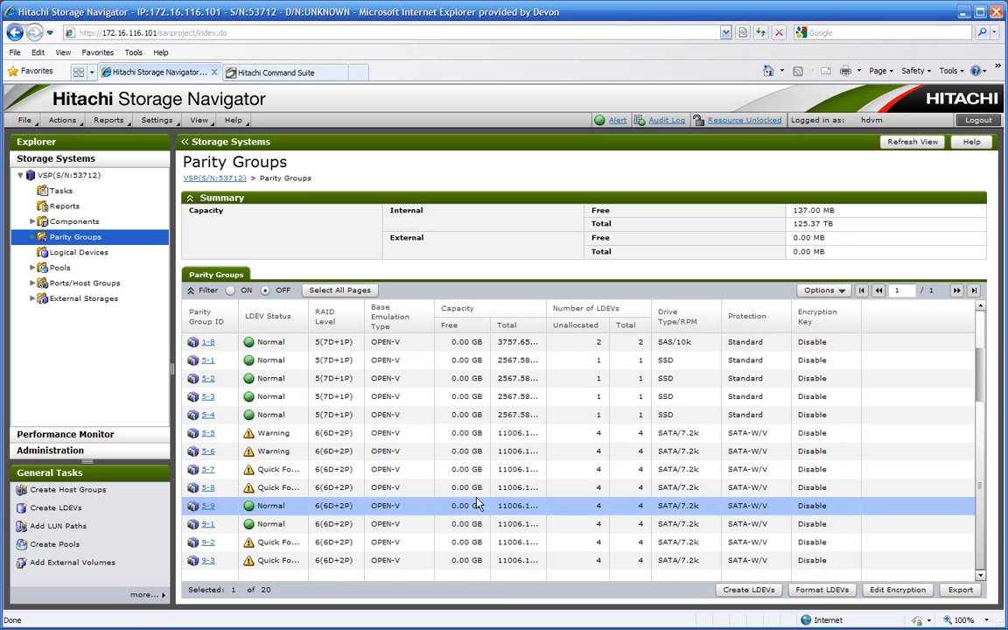
pyautogui.scroll(3, 490, 525)
pyautogui.scroll(-1, 486, 506)
pyautogui.scroll(-2, 485, 501)
pyautogui.click(357, 435)
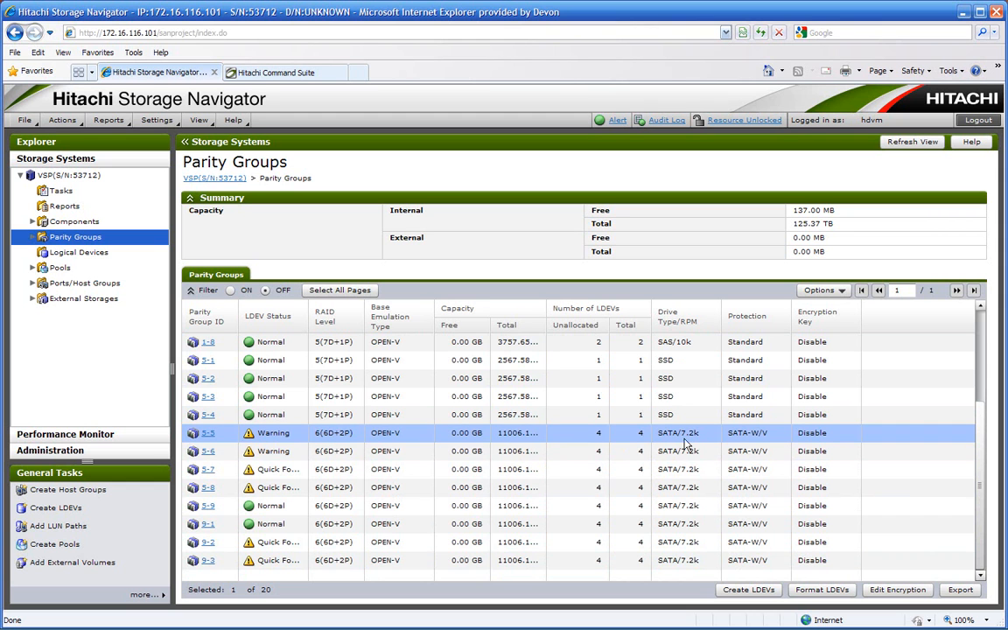
pyautogui.scroll(3, 692, 524)
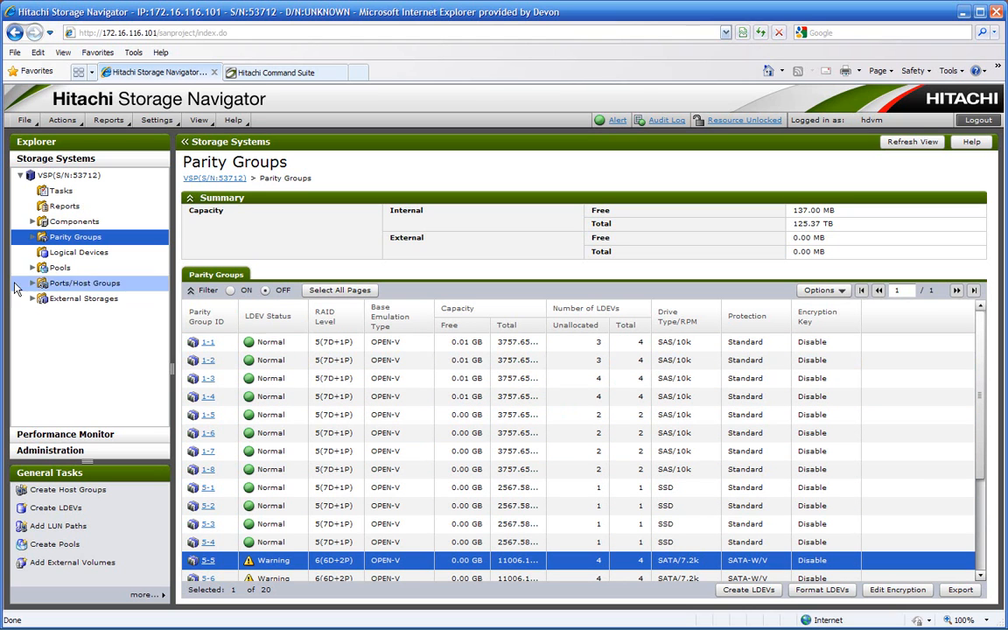
# - Start creating a new pool with the Dynamic Provisioning pool type and Multi-Tier Pool enabled
pyautogui.click(61, 267)
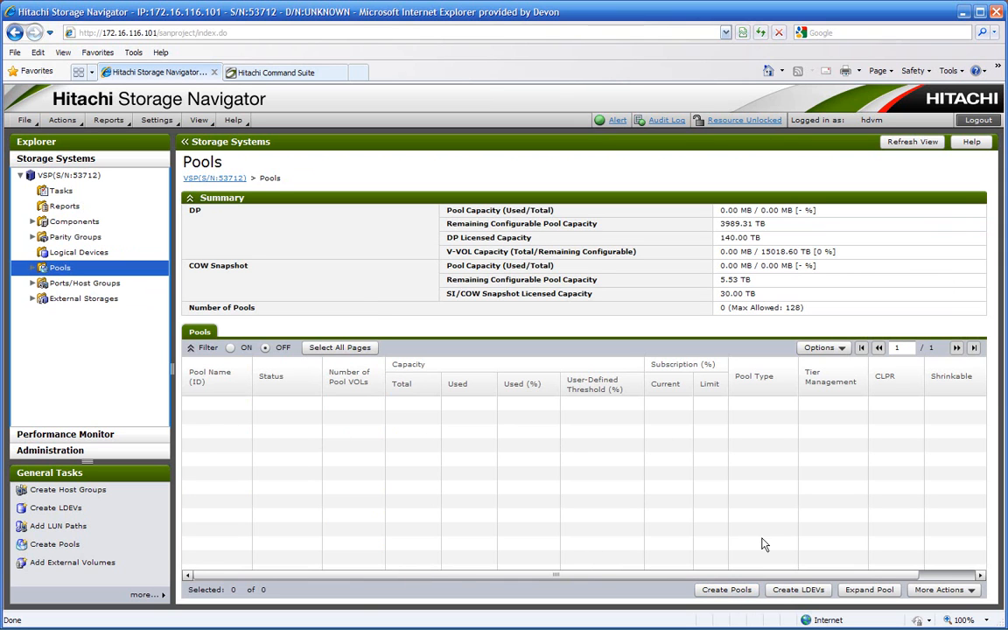
pyautogui.click(731, 590)
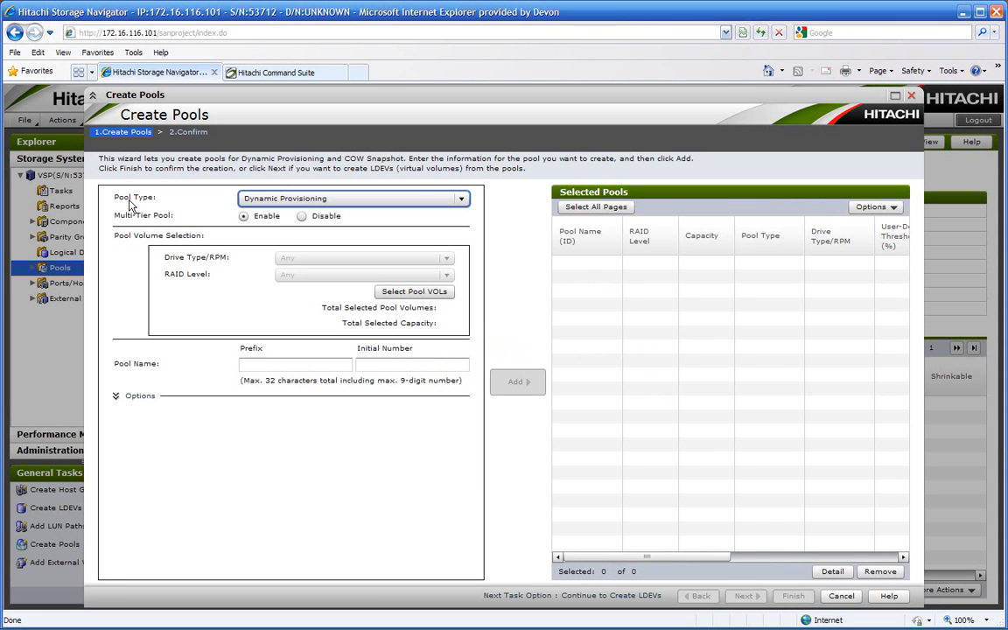
pyautogui.click(447, 200)
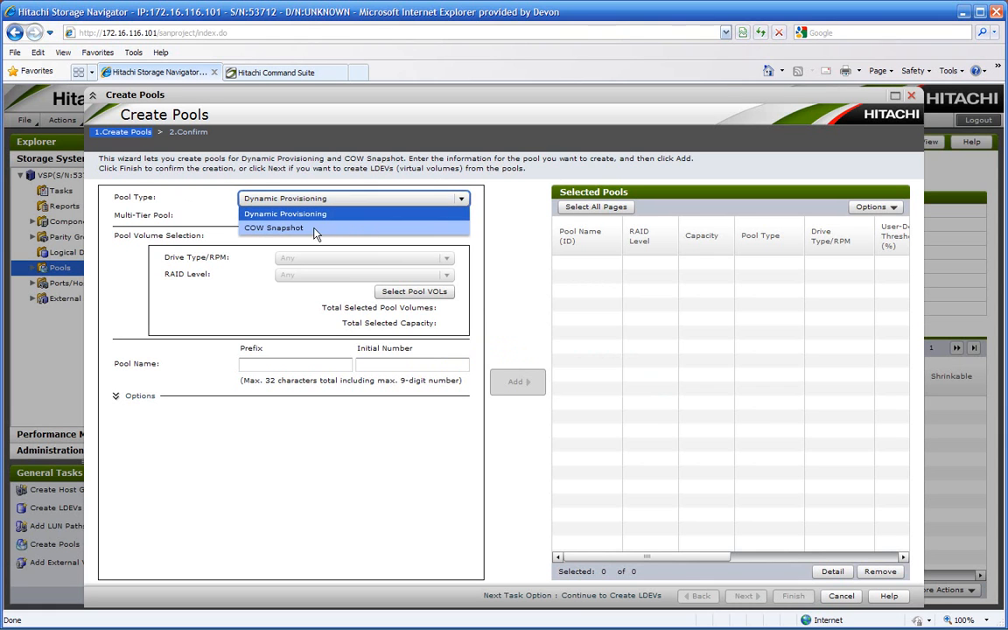
pyautogui.click(504, 199)
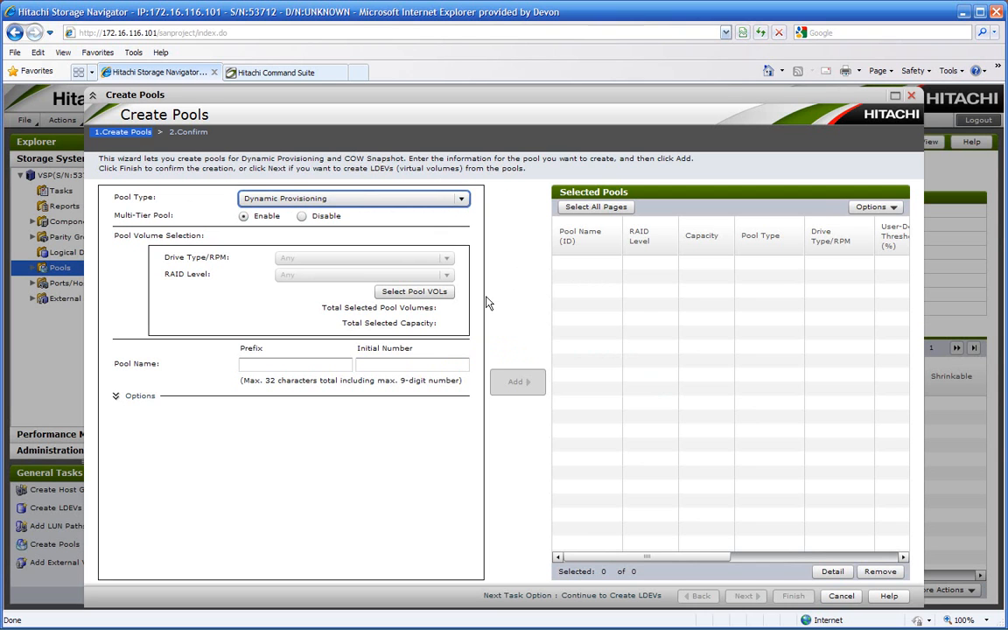
# - For the pool volumes, select SAS LDEVs 00:00:00 to 00:00:07 and SSD LDEVs 00:00:10 and 00:00:11
pyautogui.click(399, 292)
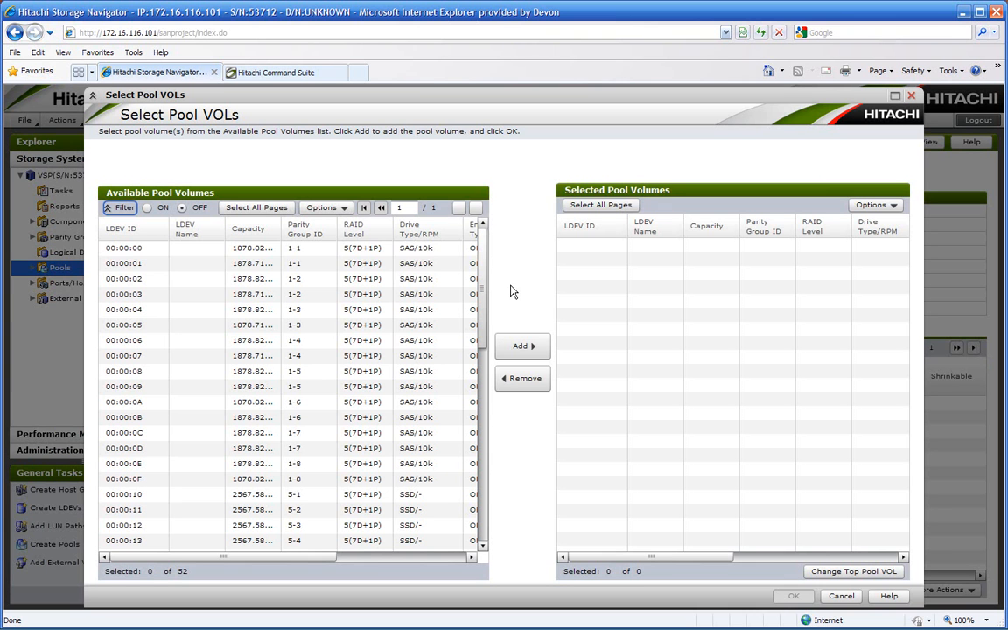
pyautogui.click(350, 249)
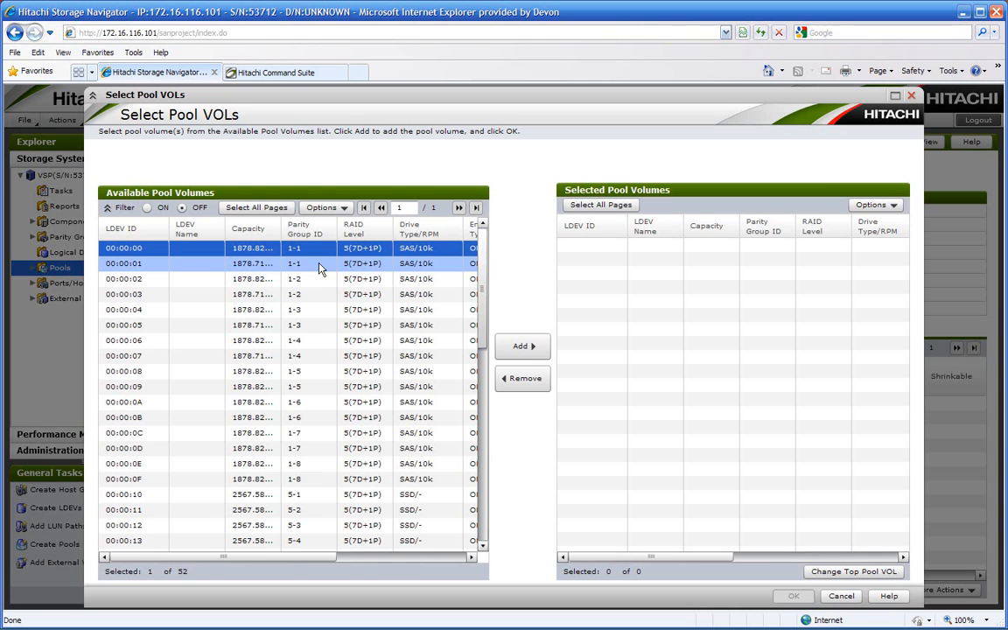
pyautogui.moveTo(305, 273); pyautogui.dragTo(308, 357)
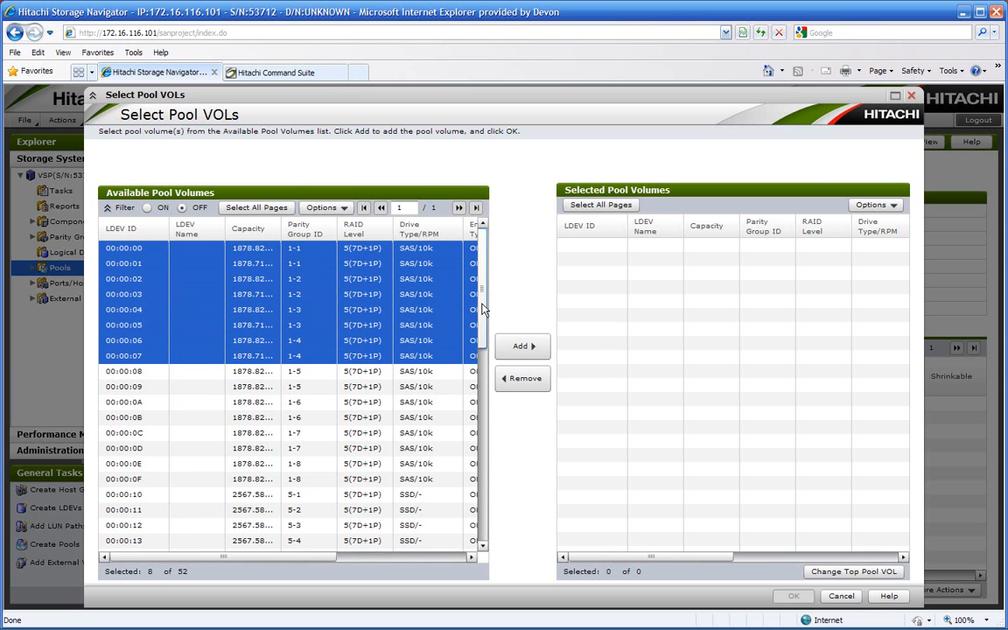
pyautogui.moveTo(483, 299)
pyautogui.mouseDown()
pyautogui.moveTo(483, 348)
pyautogui.moveTo(483, 312)
pyautogui.mouseUp()
pyautogui.keyDown('ctrl'); pyautogui.click(416, 464); pyautogui.keyUp('ctrl')
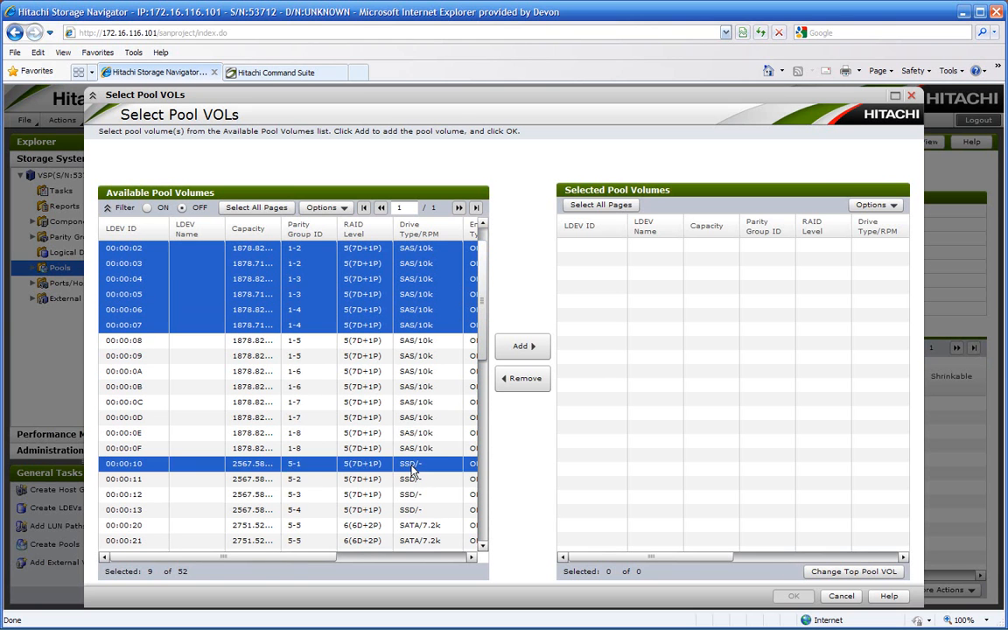
pyautogui.keyDown('ctrl'); pyautogui.click(420, 480); pyautogui.keyUp('ctrl')
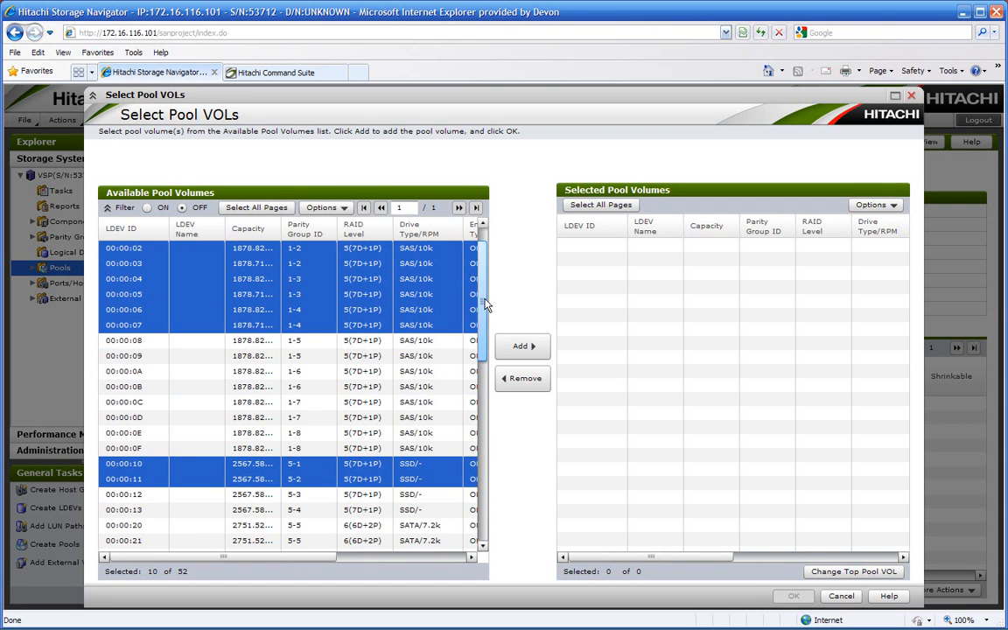
# - Include SATA LDEVs 00:00:20 to 00:00:2F in the selection and add all selected LDEVs to the pool volumes
pyautogui.scroll(-5, 432, 311)
pyautogui.keyDown('ctrl'); pyautogui.click(420, 294); pyautogui.keyUp('ctrl')
pyautogui.keyDown('ctrl'); pyautogui.click(429, 310); pyautogui.keyUp('ctrl')
pyautogui.keyDown('ctrl'); pyautogui.click(432, 324); pyautogui.keyUp('ctrl')
pyautogui.keyDown('ctrl'); pyautogui.click(434, 340); pyautogui.keyUp('ctrl')
pyautogui.keyDown('ctrl'); pyautogui.click(433, 355); pyautogui.keyUp('ctrl')
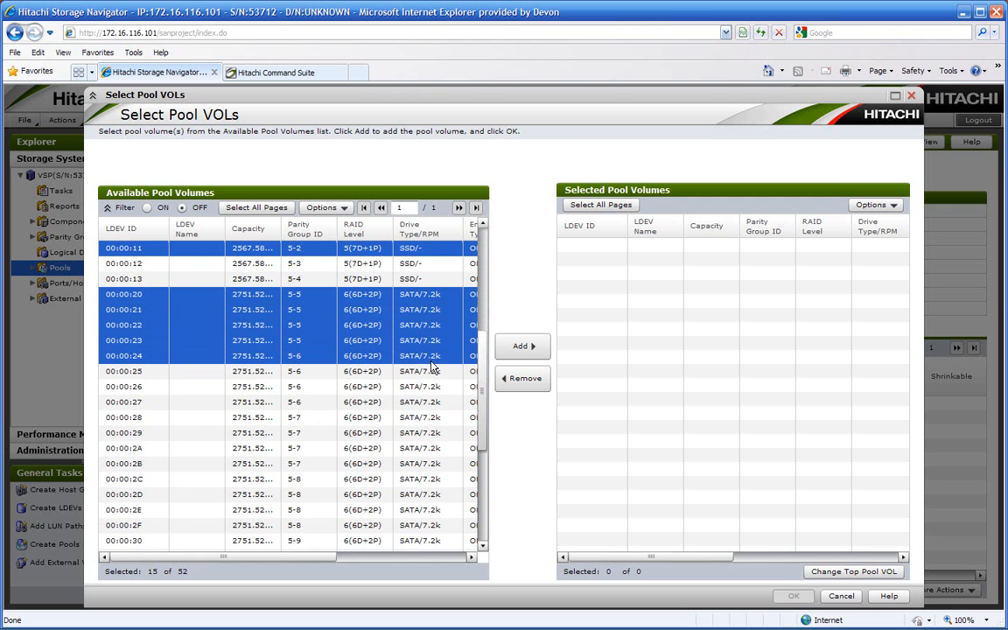
pyautogui.keyDown('ctrl'); pyautogui.click(432, 371); pyautogui.keyUp('ctrl')
pyautogui.keyDown('ctrl'); pyautogui.click(431, 385); pyautogui.keyUp('ctrl')
pyautogui.keyDown('ctrl'); pyautogui.click(428, 402); pyautogui.keyUp('ctrl')
pyautogui.keyDown('ctrl'); pyautogui.click(425, 417); pyautogui.keyUp('ctrl')
pyautogui.keyDown('ctrl'); pyautogui.click(426, 432); pyautogui.keyUp('ctrl')
pyautogui.keyDown('ctrl'); pyautogui.click(427, 447); pyautogui.keyUp('ctrl')
pyautogui.keyDown('ctrl'); pyautogui.click(427, 462); pyautogui.keyUp('ctrl')
pyautogui.keyDown('ctrl'); pyautogui.click(427, 479); pyautogui.keyUp('ctrl')
pyautogui.keyDown('ctrl'); pyautogui.click(427, 494); pyautogui.keyUp('ctrl')
pyautogui.keyDown('ctrl'); pyautogui.click(429, 509); pyautogui.keyUp('ctrl')
pyautogui.keyDown('ctrl'); pyautogui.click(428, 525); pyautogui.keyUp('ctrl')
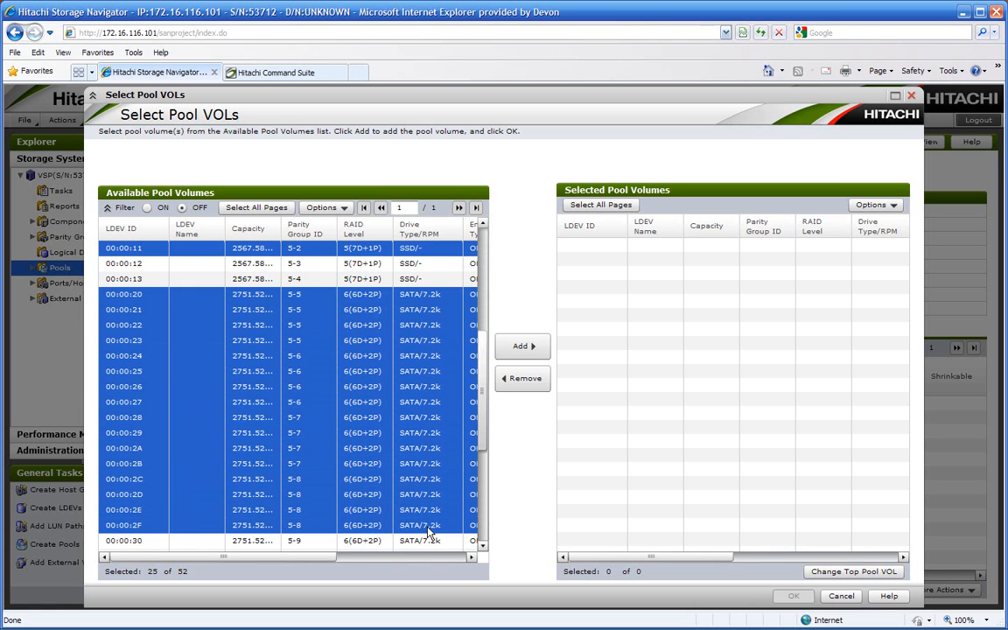
pyautogui.click(523, 347)
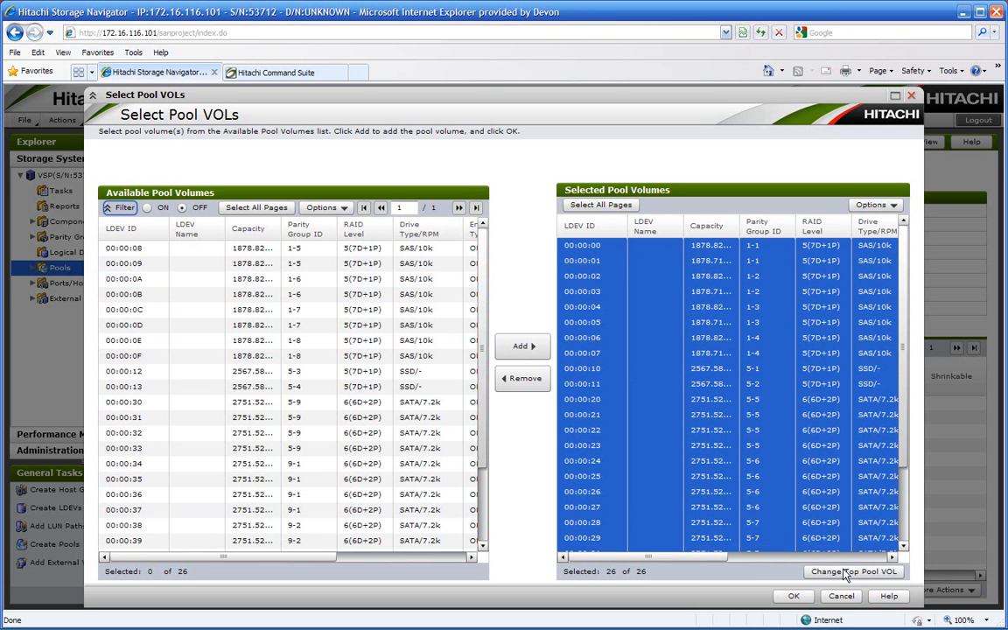
# - Review the added pool volumes, including their drive types and the top volume location, and accept the selection
pyautogui.moveTo(719, 557); pyautogui.dragTo(685, 560)
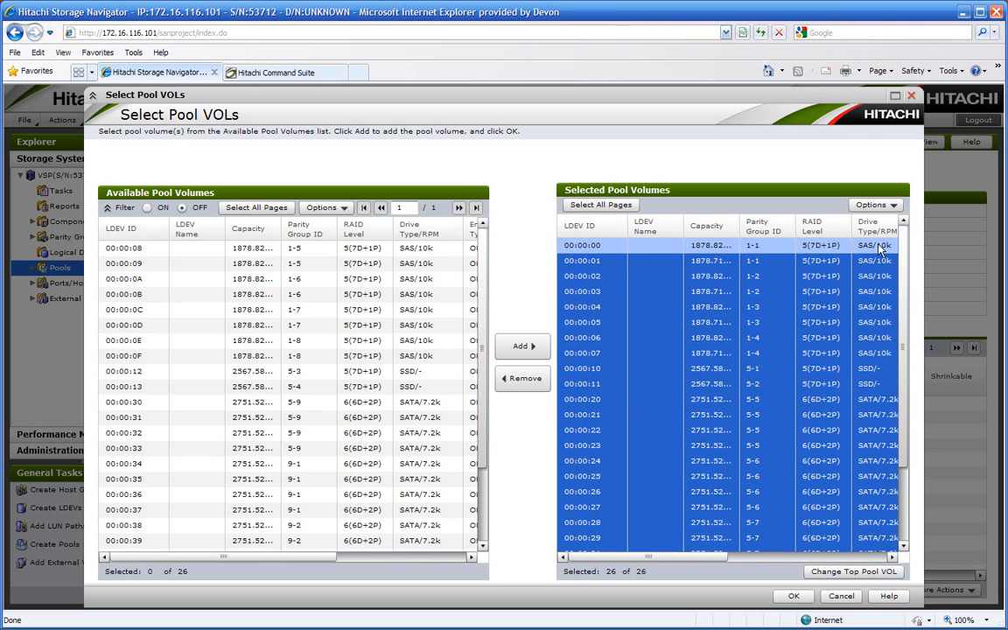
pyautogui.moveTo(721, 560); pyautogui.dragTo(870, 564)
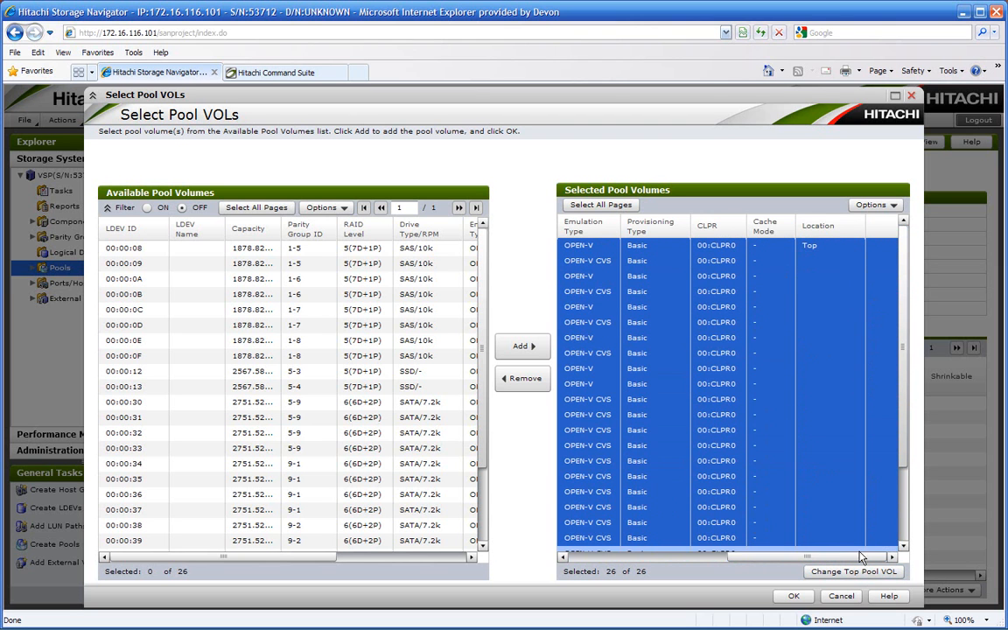
pyautogui.moveTo(801, 560); pyautogui.dragTo(699, 560)
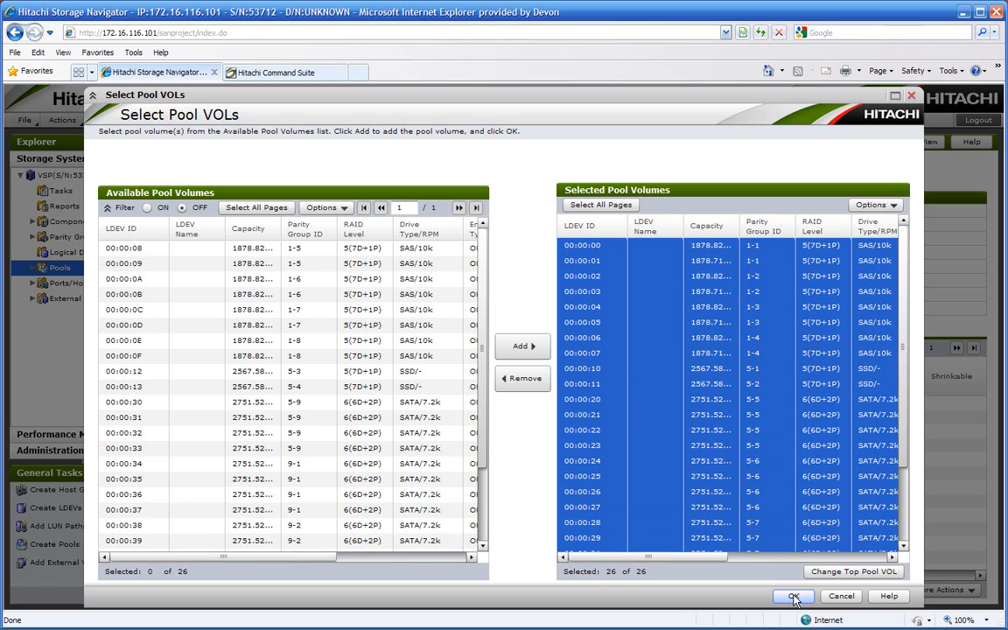
pyautogui.moveTo(906, 387); pyautogui.dragTo(910, 522)
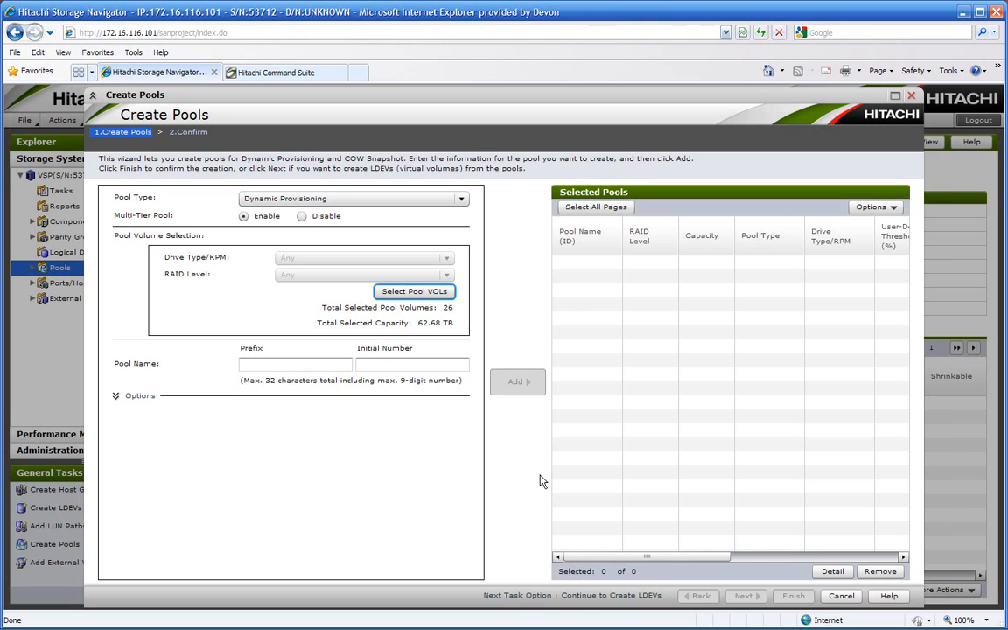
# - Name the pool with the prefix HDT and initial number 1
pyautogui.click(262, 362)
pyautogui.write('HDT')
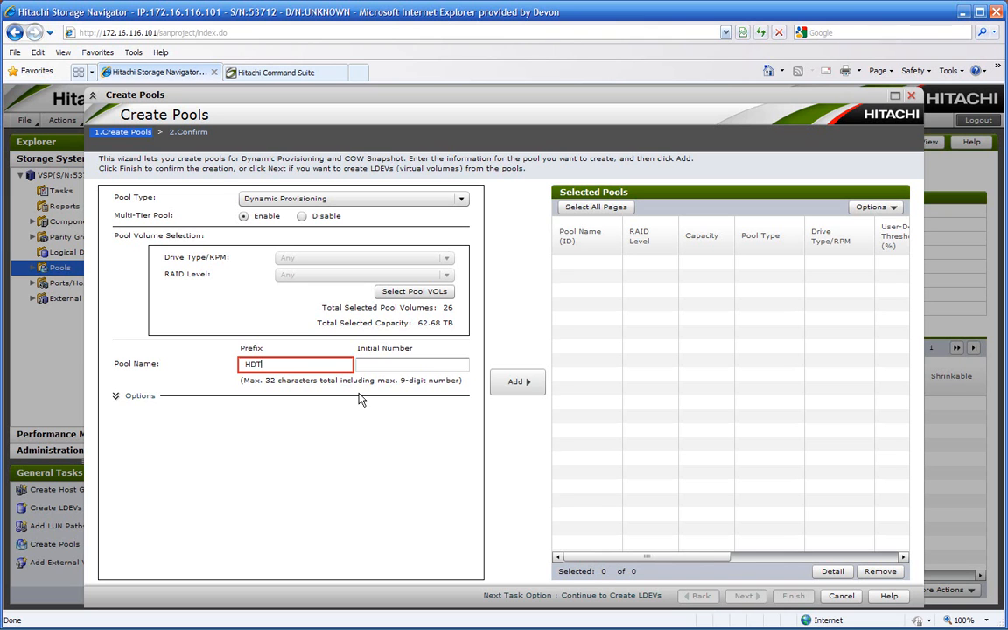
pyautogui.press('Tab')
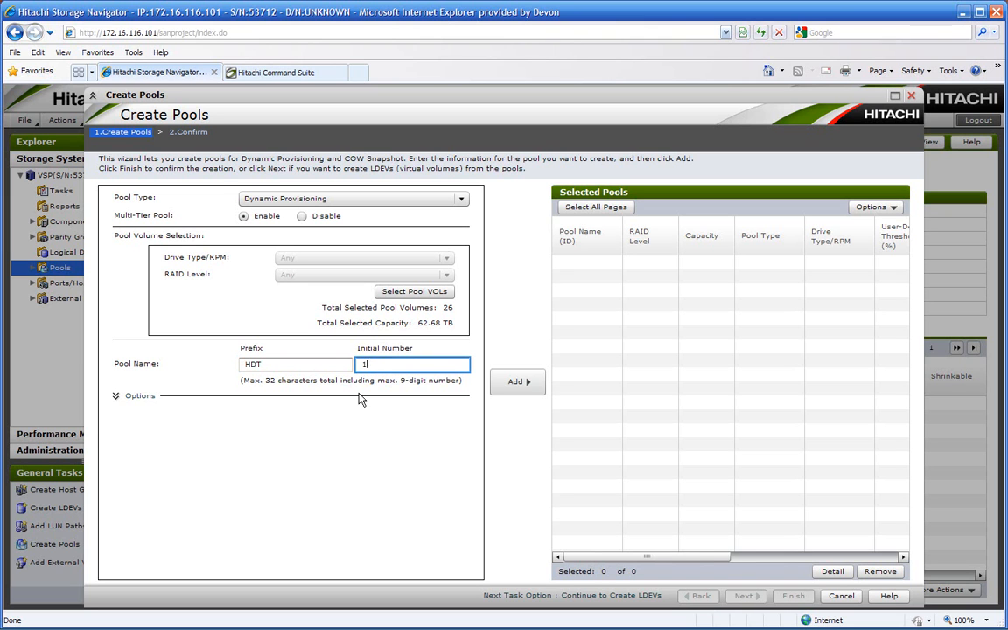
# - In the pool's additional options, set the initial pool ID to 1 and the user-defined threshold to 80%
pyautogui.click(135, 399)
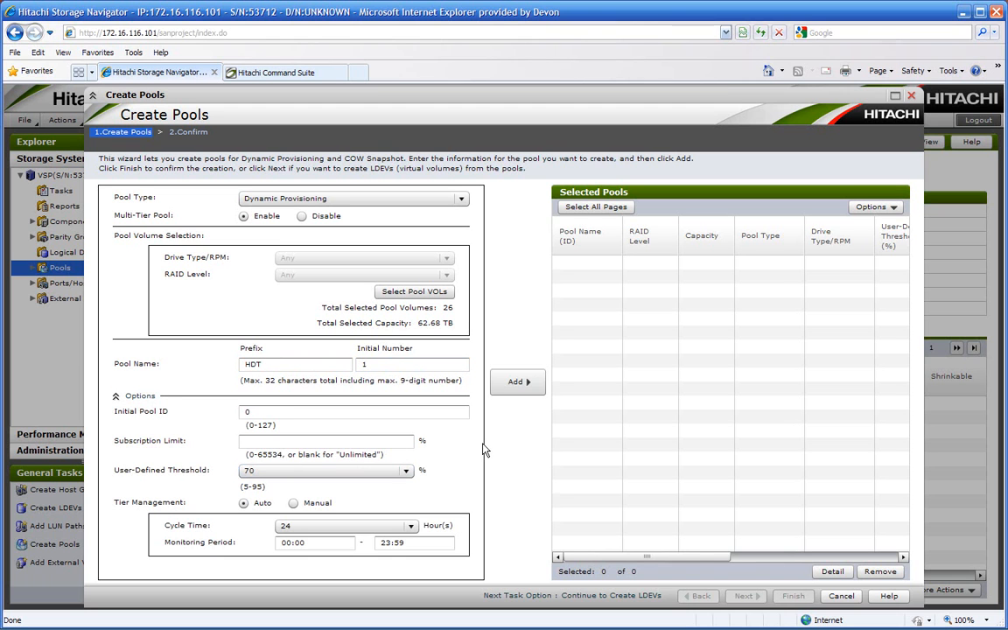
pyautogui.click(254, 412)
pyautogui.press('BackSpace')
pyautogui.write('1')
pyautogui.click(406, 471)
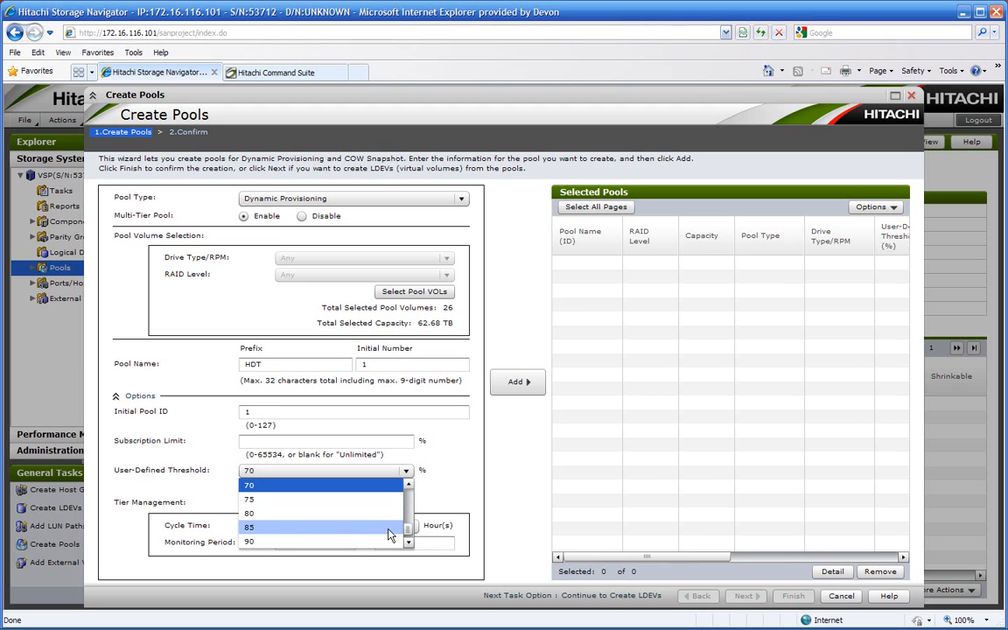
pyautogui.click(266, 514)
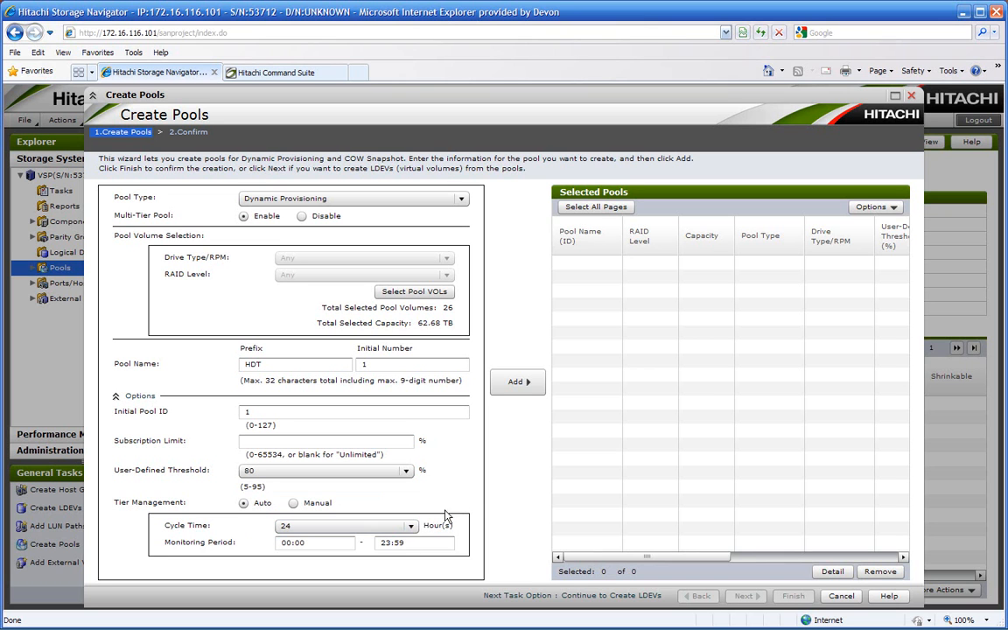
# - Add the configured pool to the selected pools and show its capacity in TB
pyautogui.click(520, 382)
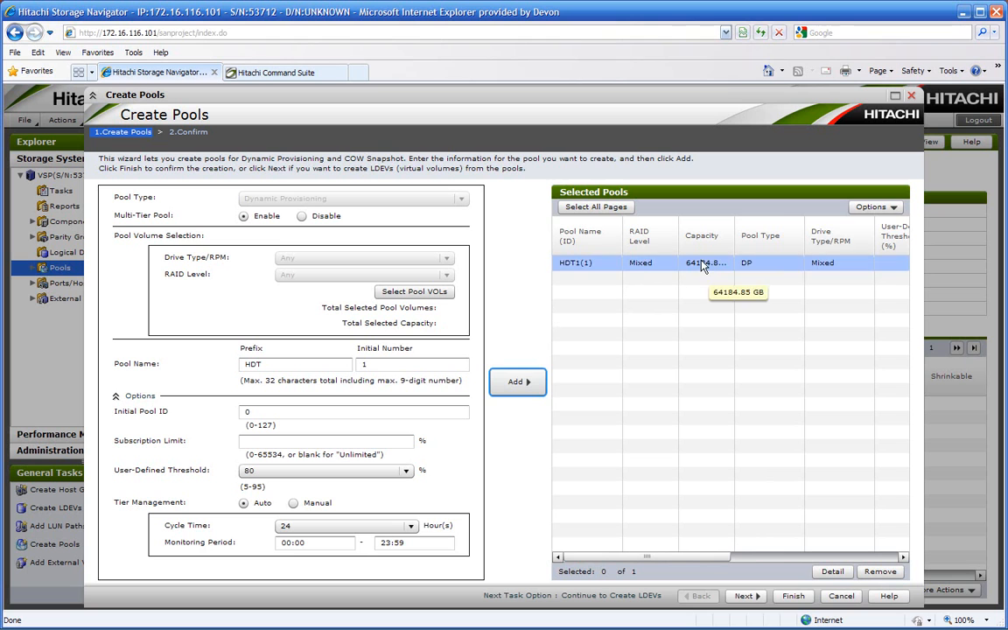
pyautogui.click(891, 207)
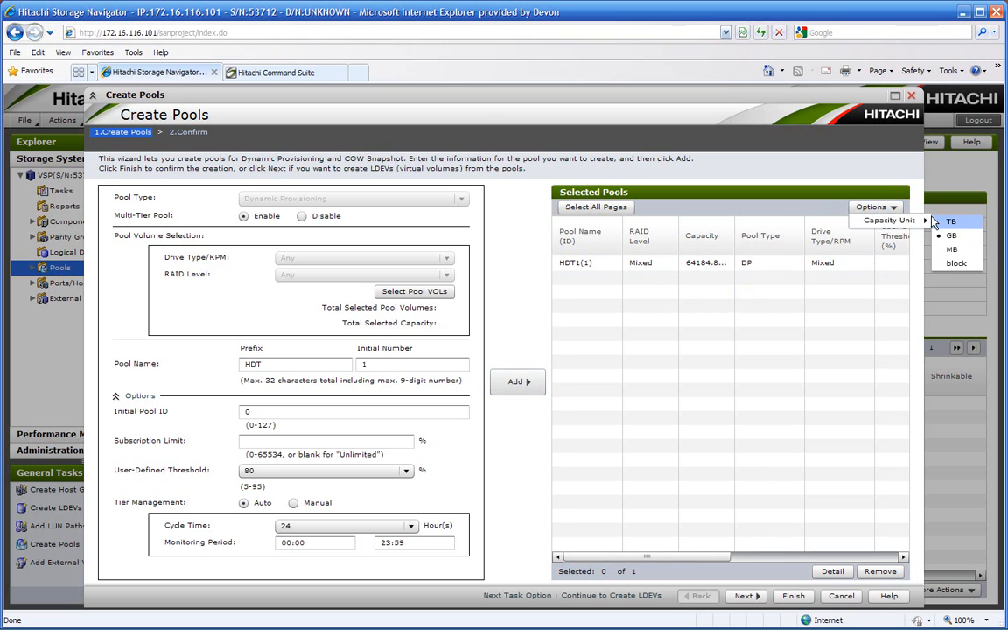
pyautogui.click(944, 222)
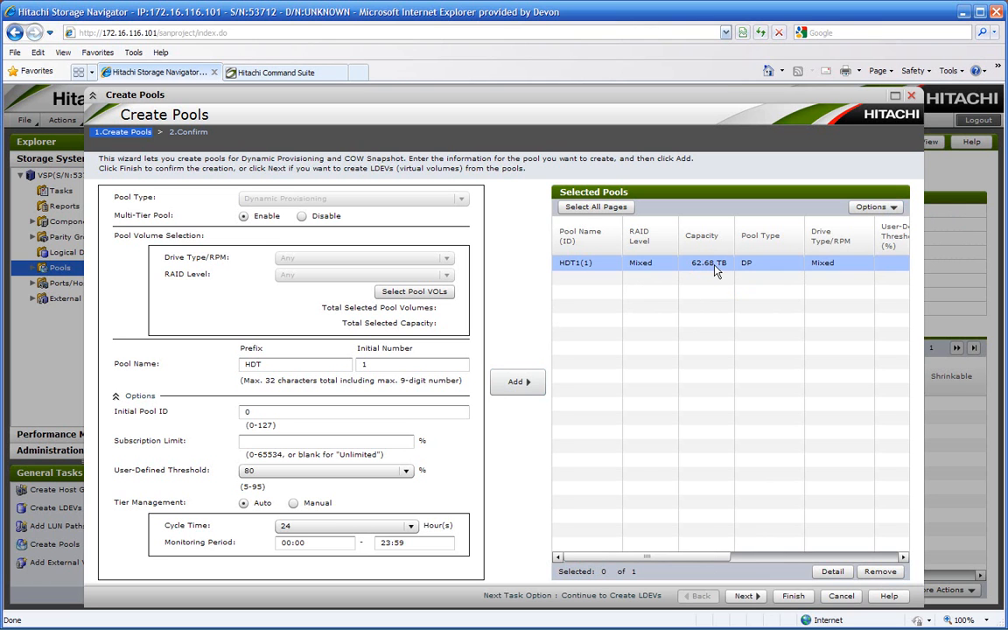
# - Finish the pool definition and apply the creation task under its default name
pyautogui.moveTo(708, 560); pyautogui.dragTo(647, 571)
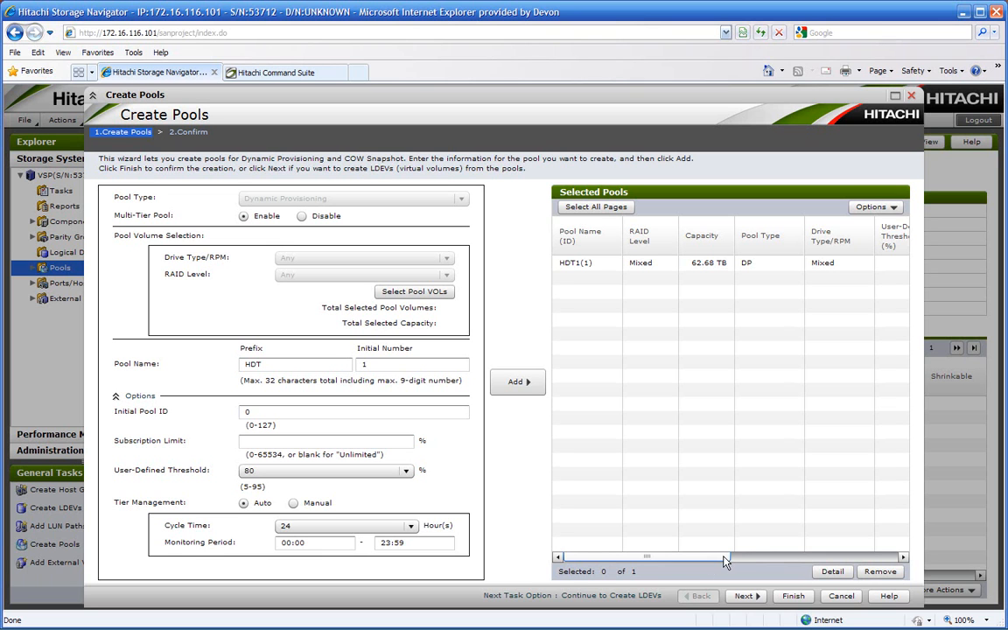
pyautogui.click(793, 597)
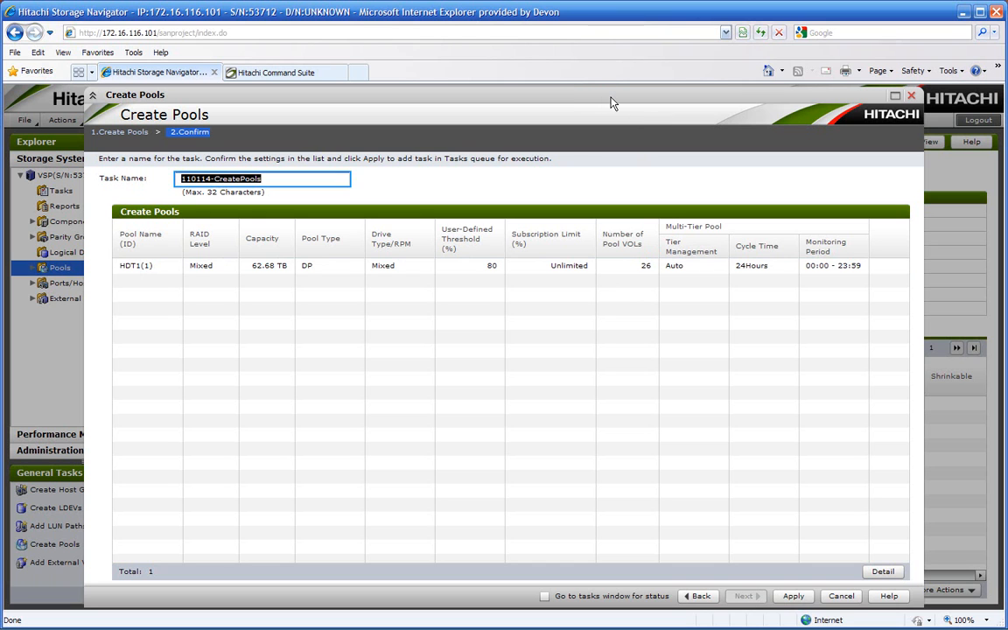
pyautogui.click(794, 597)
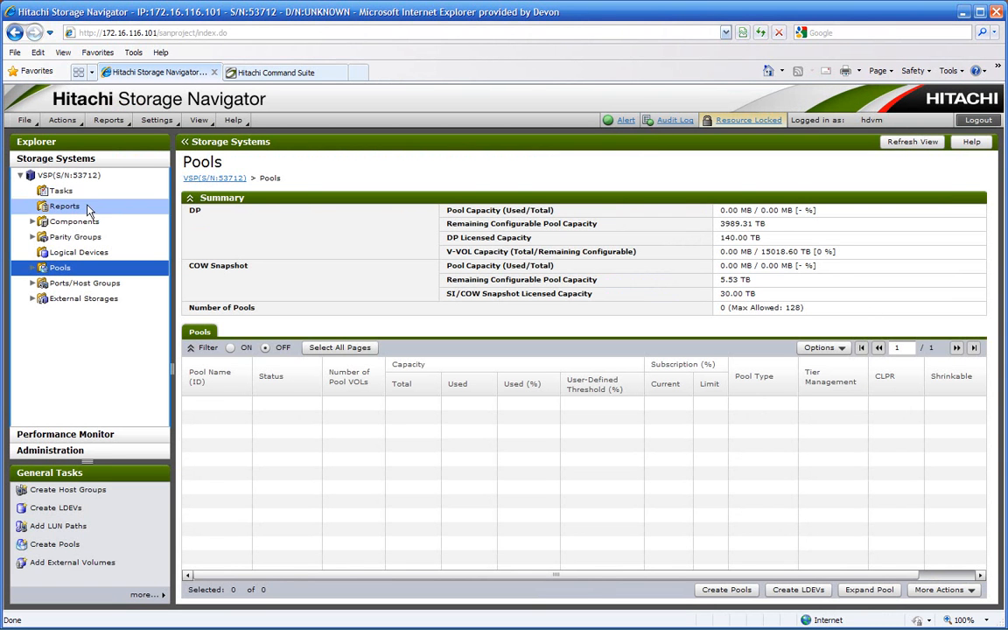
# - Check the status of the newest Create Pools task in the task list
pyautogui.click(62, 191)
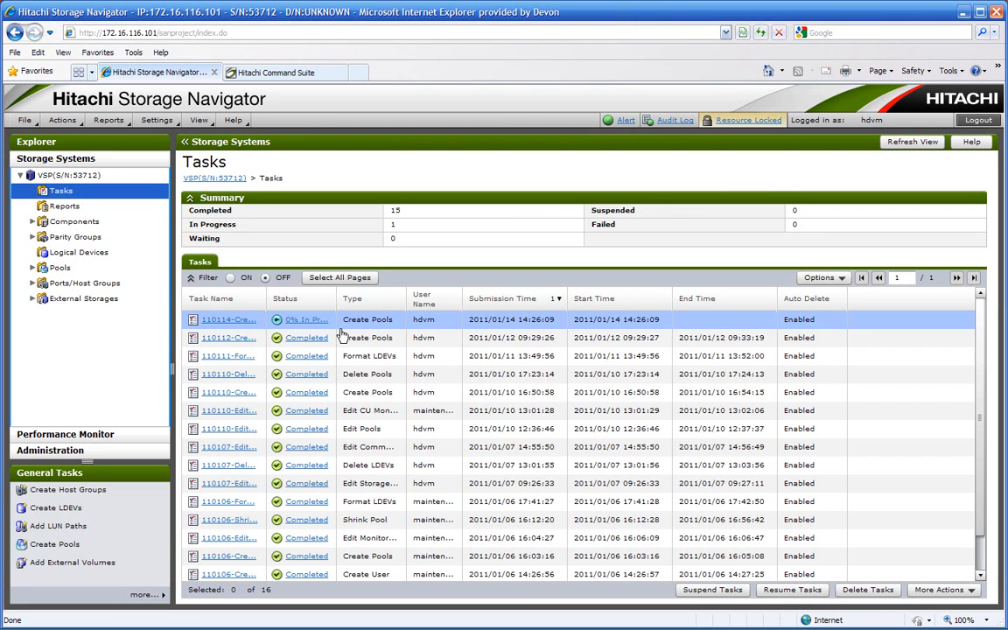
pyautogui.click(292, 320)
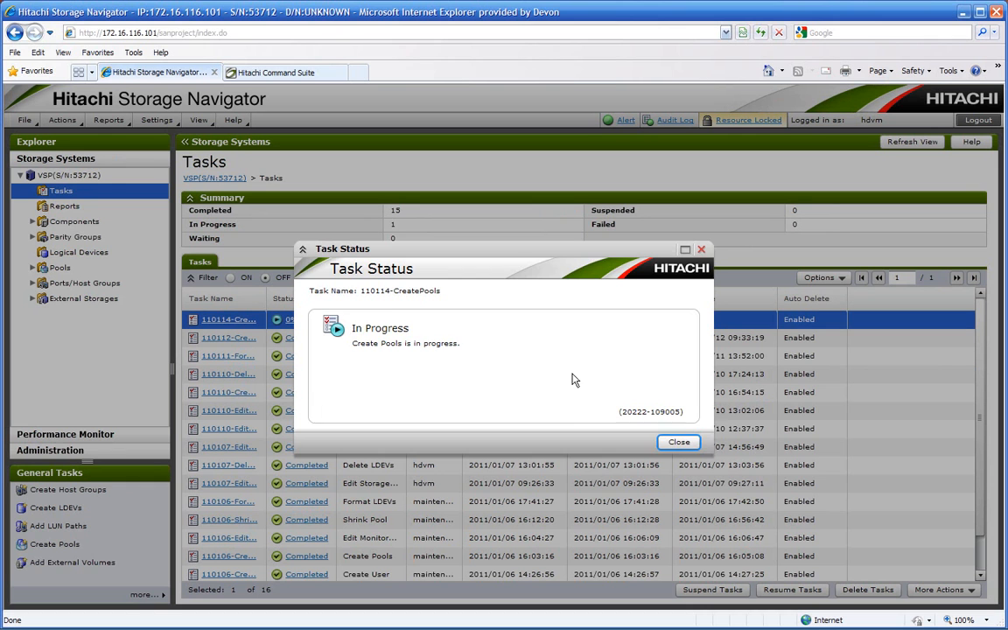
pyautogui.click(675, 443)
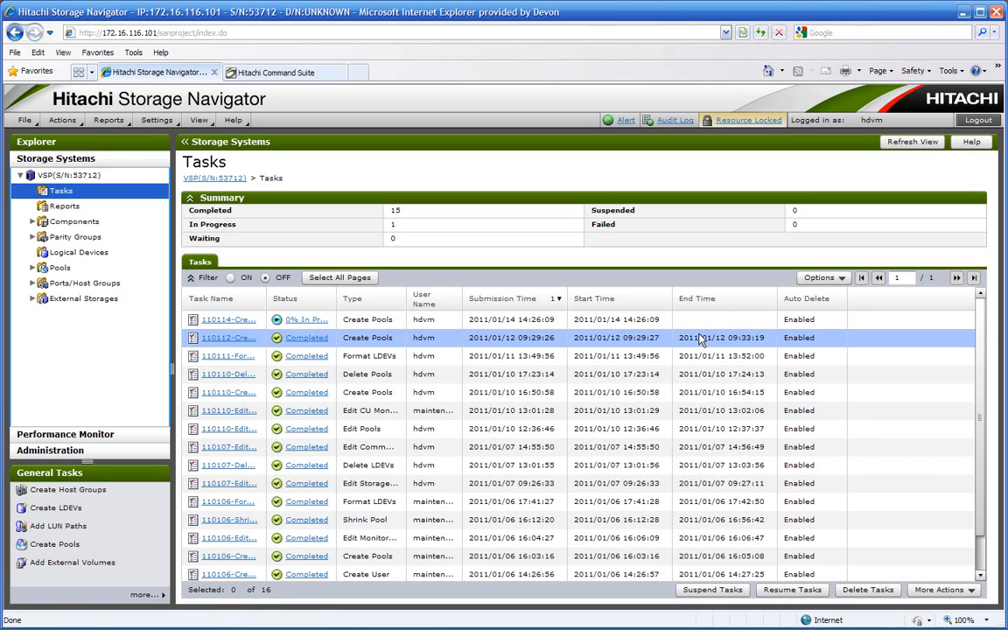
pyautogui.click(616, 322)
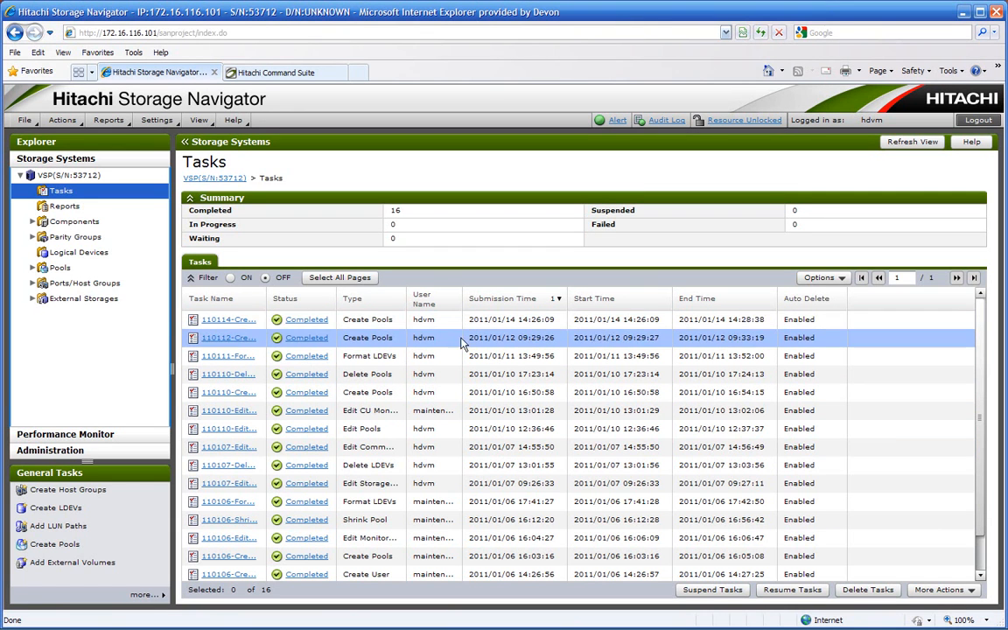
# - View the details of pool HDT1 and look through its pool volumes
pyautogui.click(57, 269)
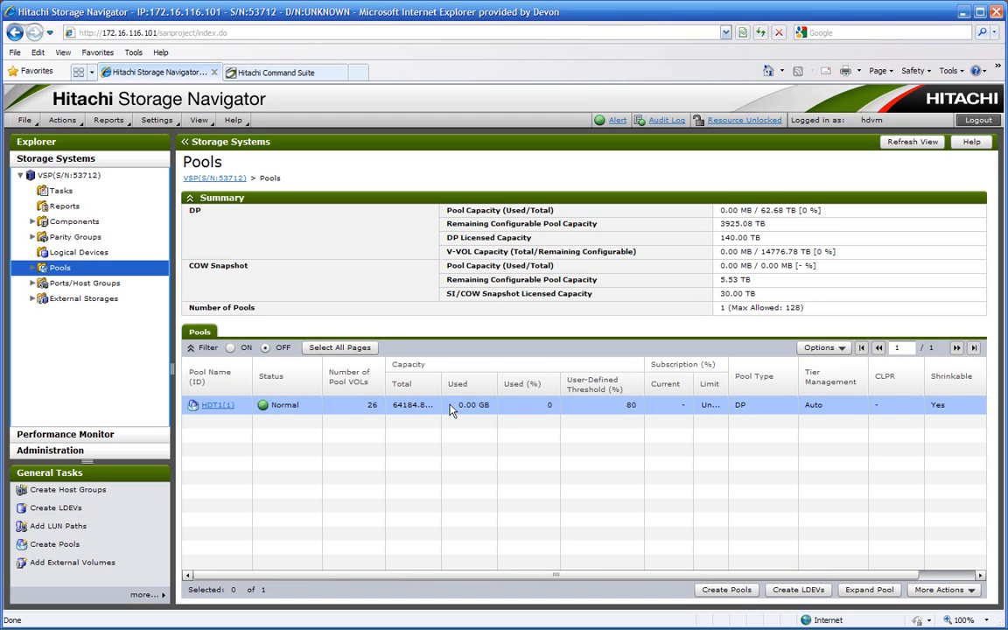
pyautogui.click(219, 406)
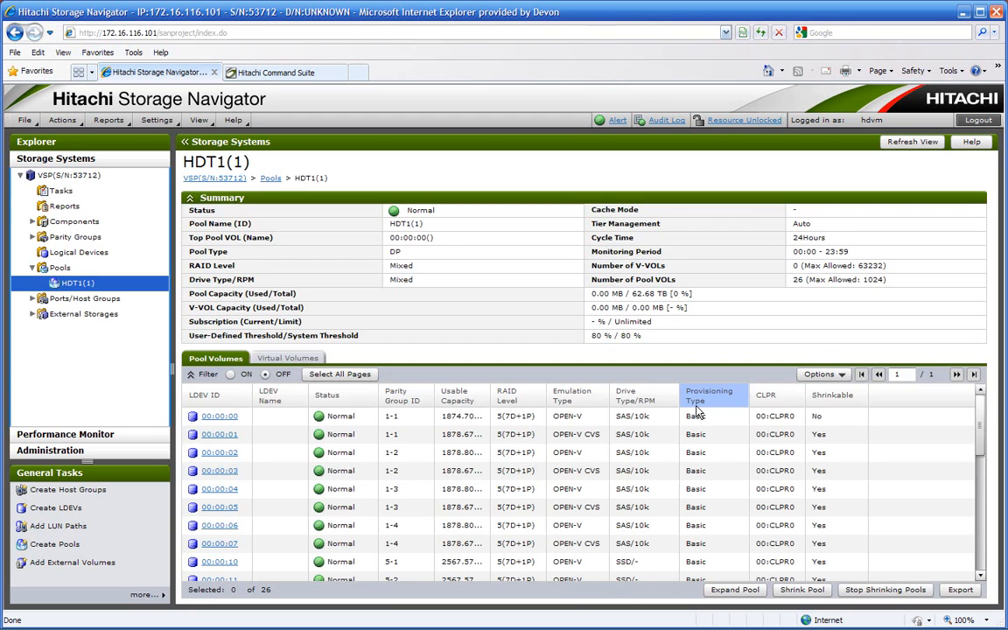
pyautogui.scroll(-5, 604, 472)
pyautogui.scroll(5, 619, 507)
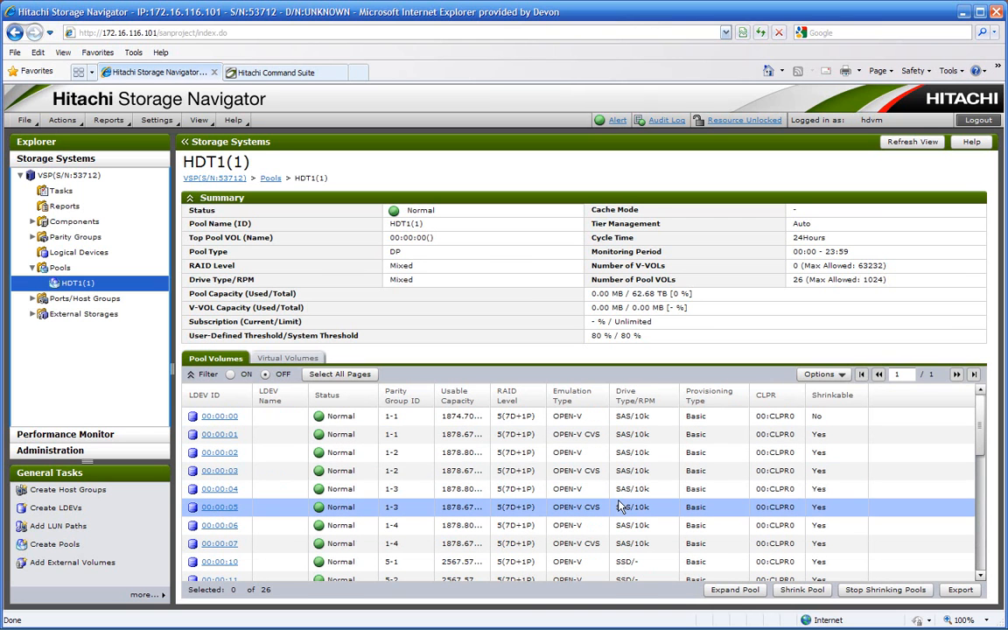